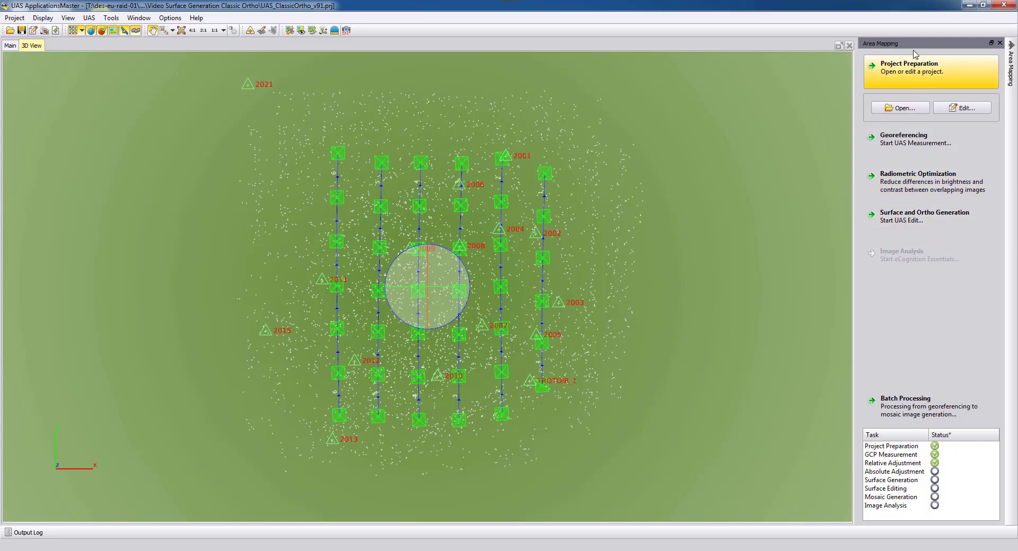
- Open the surface generation parameters for a new point cloud from the project's surface and ortho editing
click(917, 224)
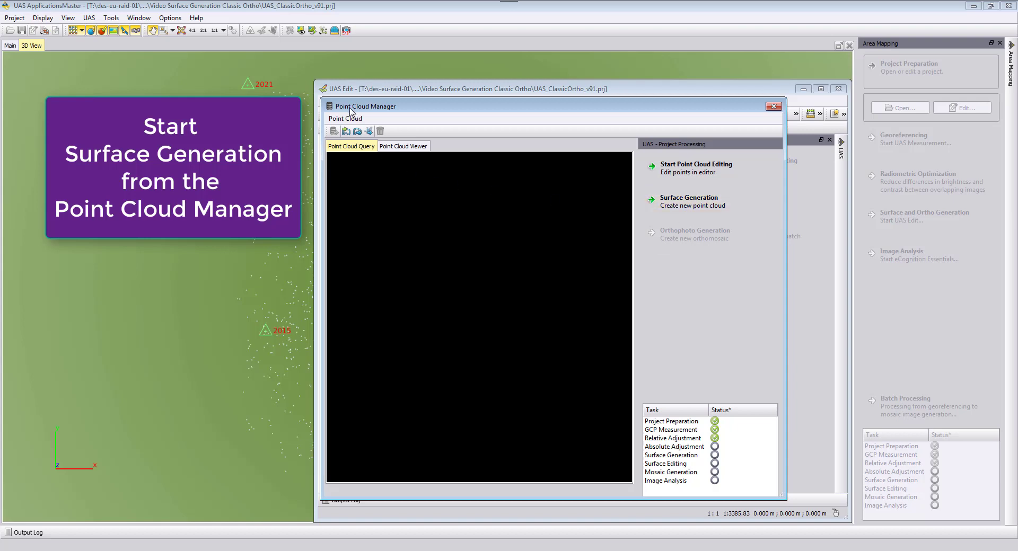
click(725, 203)
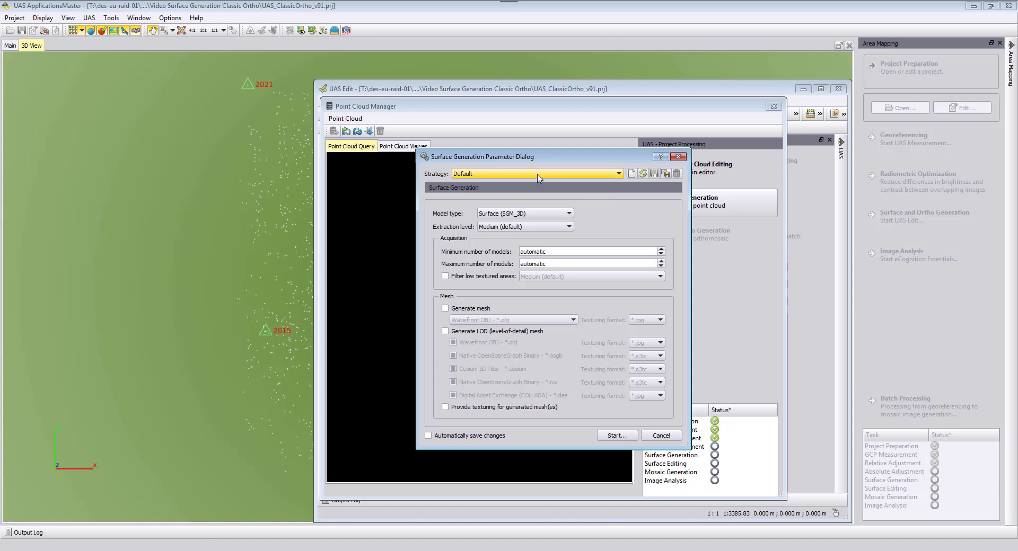
- Set the Default strategy's model type to Terrain (LSM/FBM) with extraction level Medium (default)
click(542, 214)
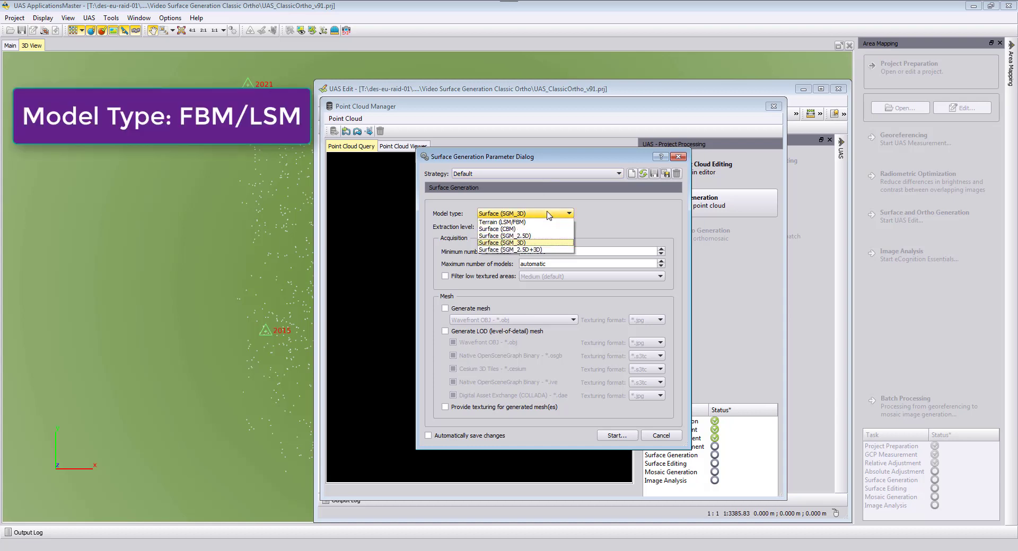
click(519, 223)
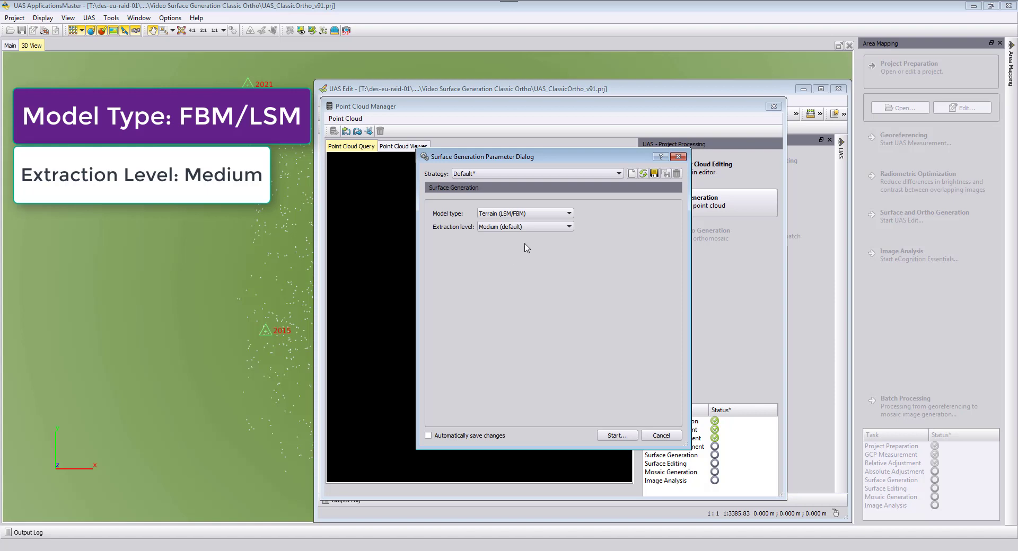
click(532, 228)
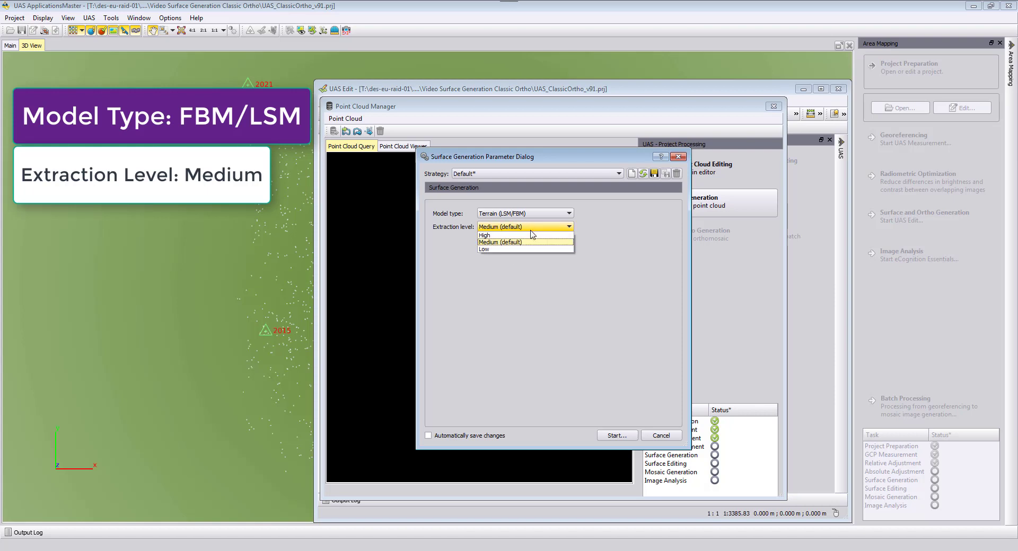
click(523, 242)
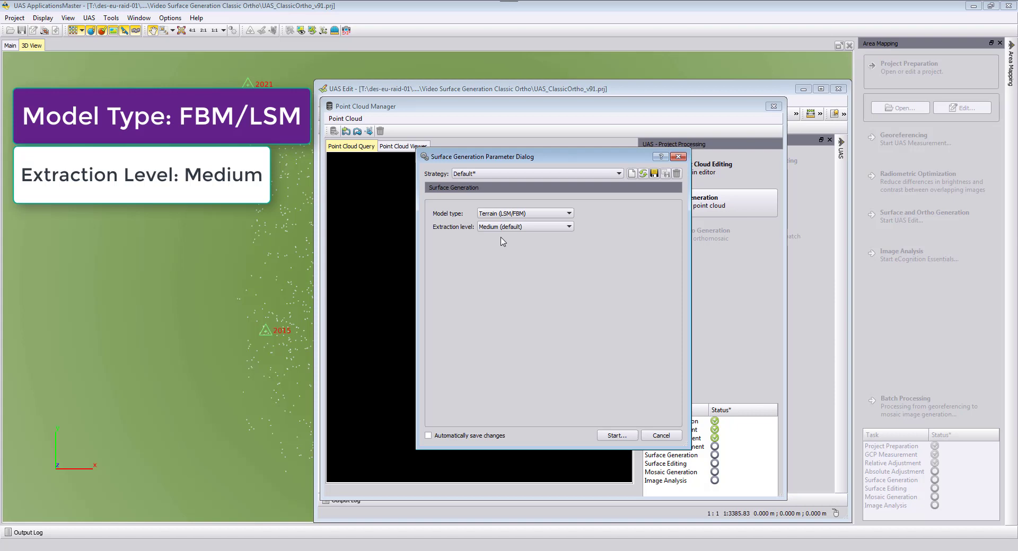
click(507, 229)
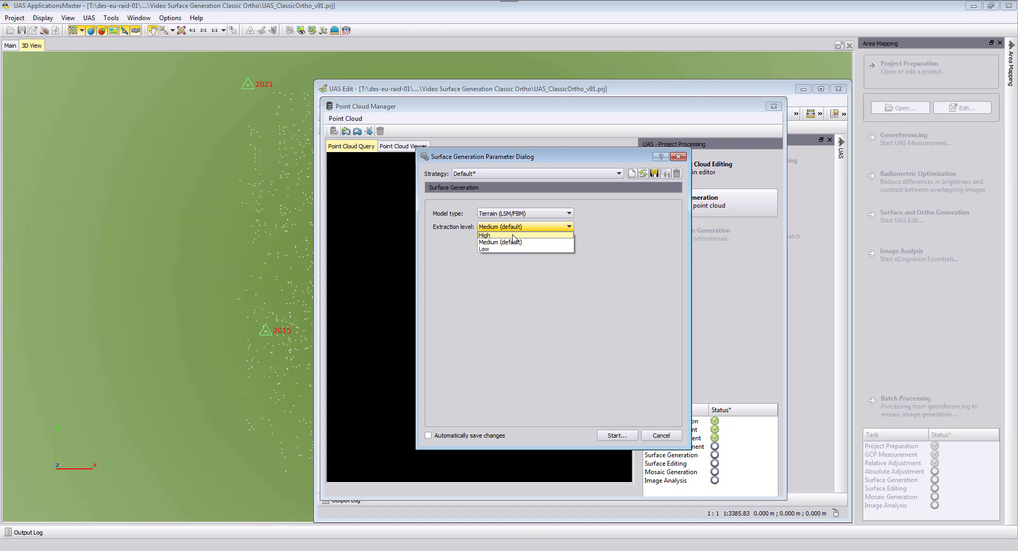
click(515, 243)
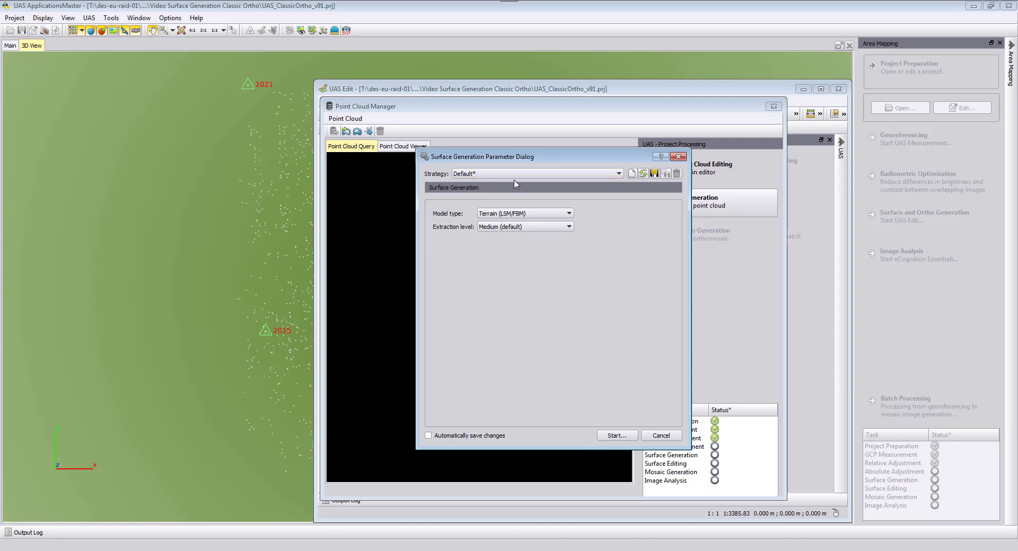
- Create a new strategy named Medium, discarding the unsaved changes to the Default strategy
click(632, 174)
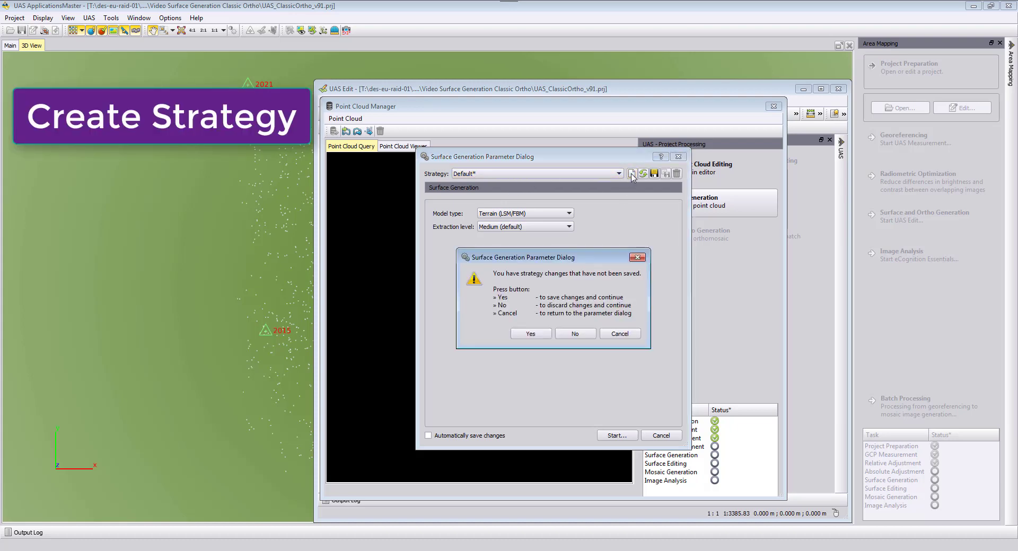
click(574, 334)
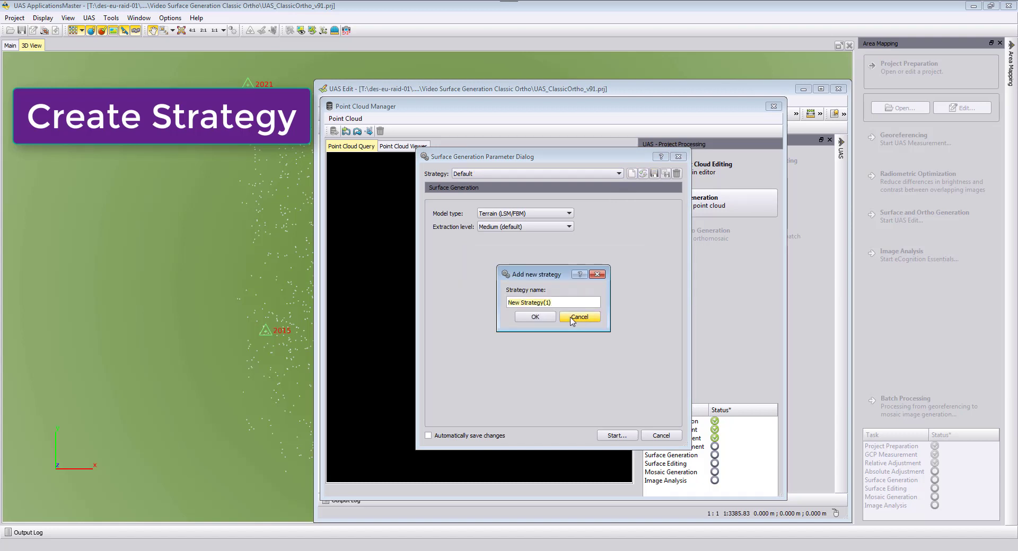
text(Medium)
click(535, 317)
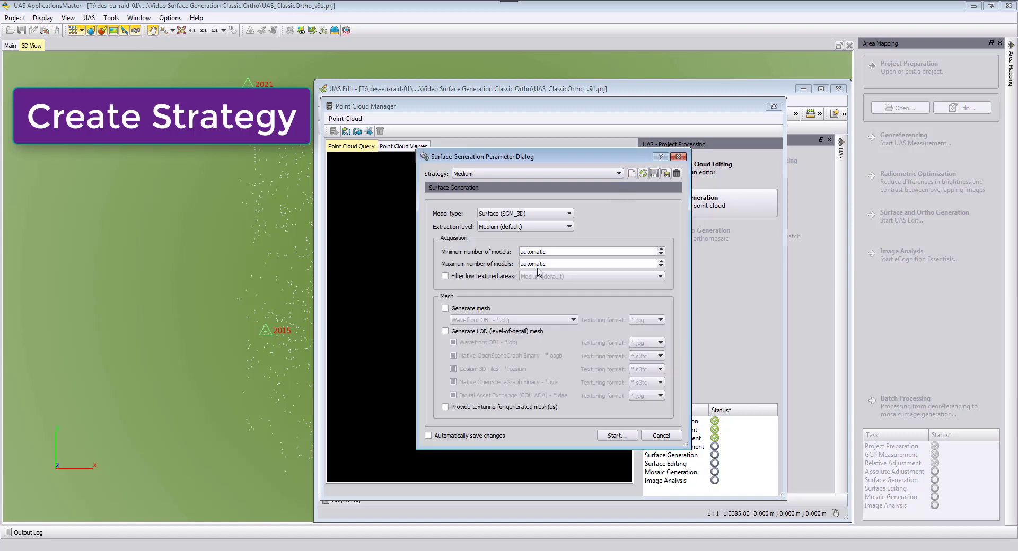
- Set the Medium strategy to model type Terrain (LSM/FBM) and extraction level Medium (default), and save the strategy
click(525, 213)
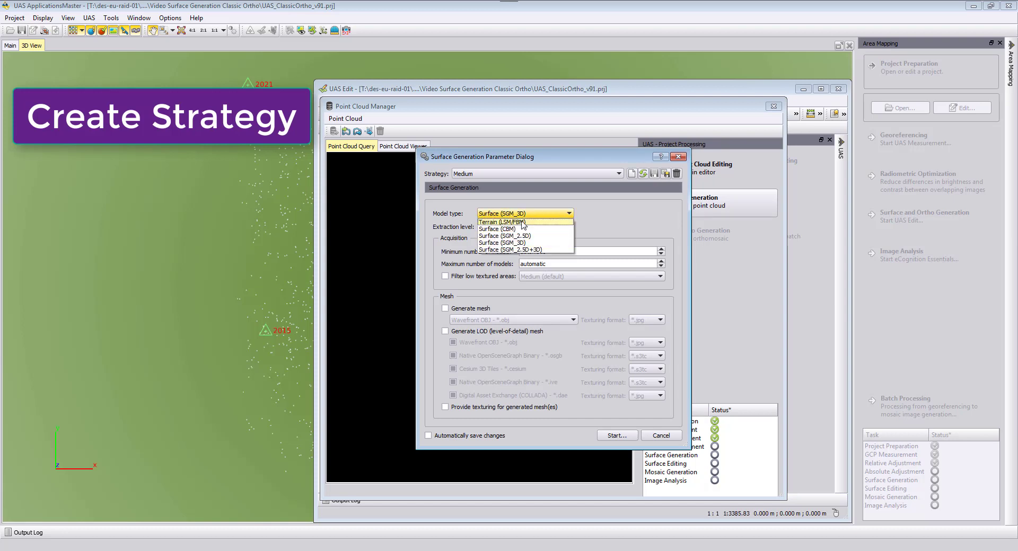
click(509, 243)
click(510, 227)
click(510, 242)
click(510, 227)
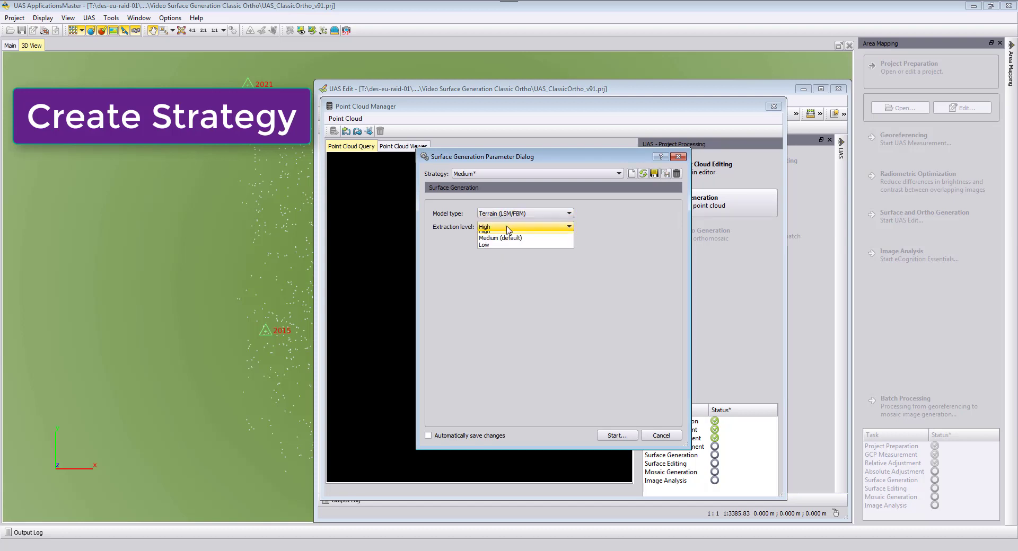
click(509, 242)
click(654, 173)
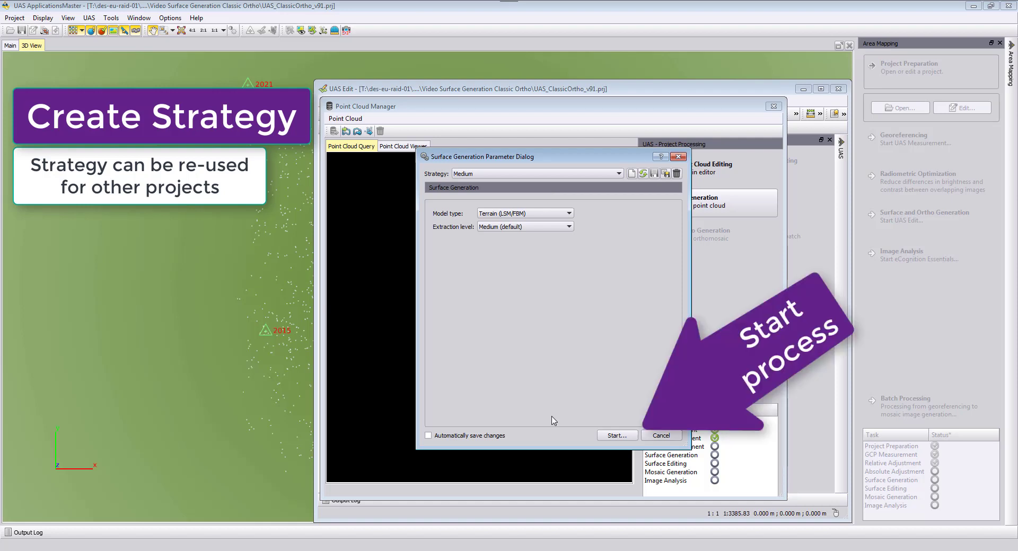
- Run the surface generation, agreeing to replace the existing point cloud, and close the processing log once it finishes
click(616, 435)
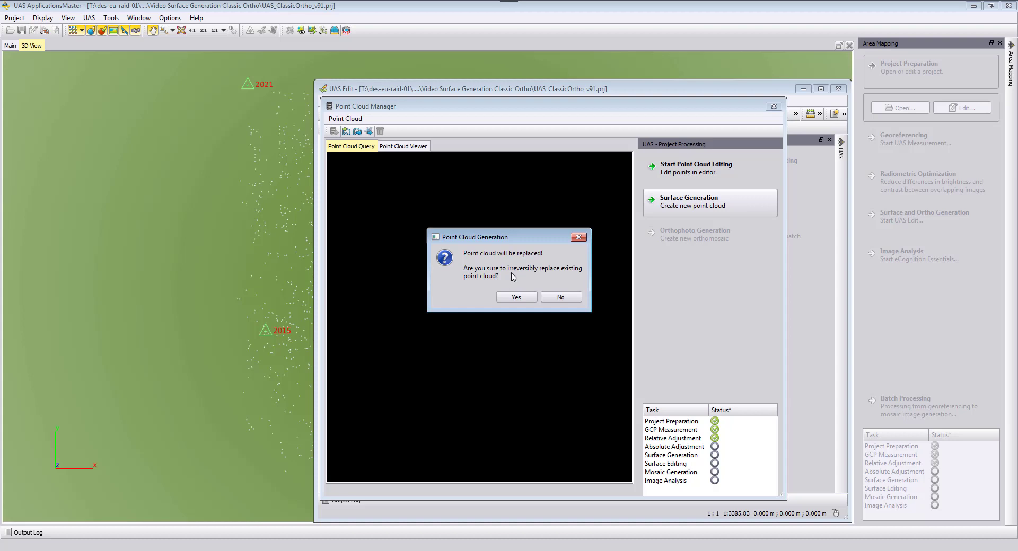
click(516, 298)
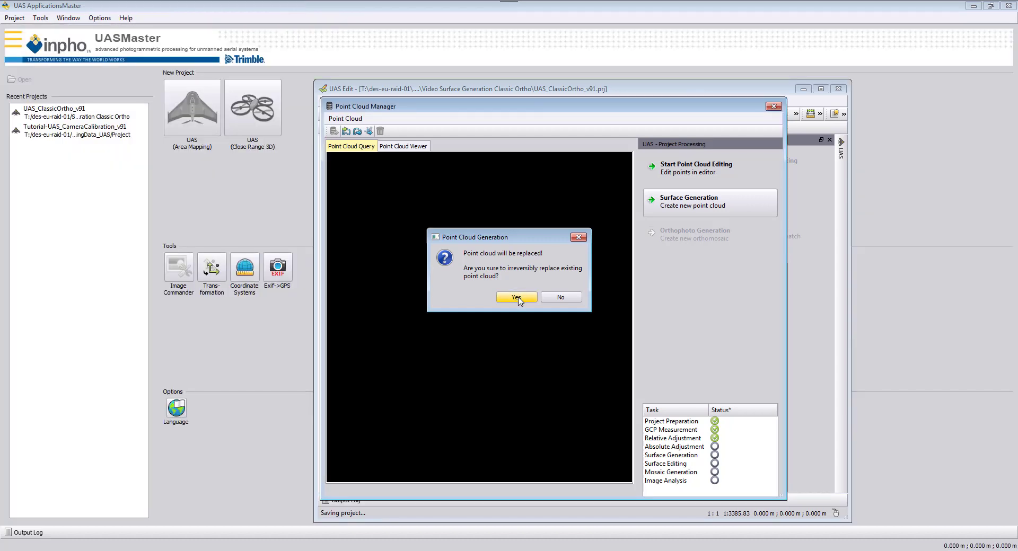
click(518, 299)
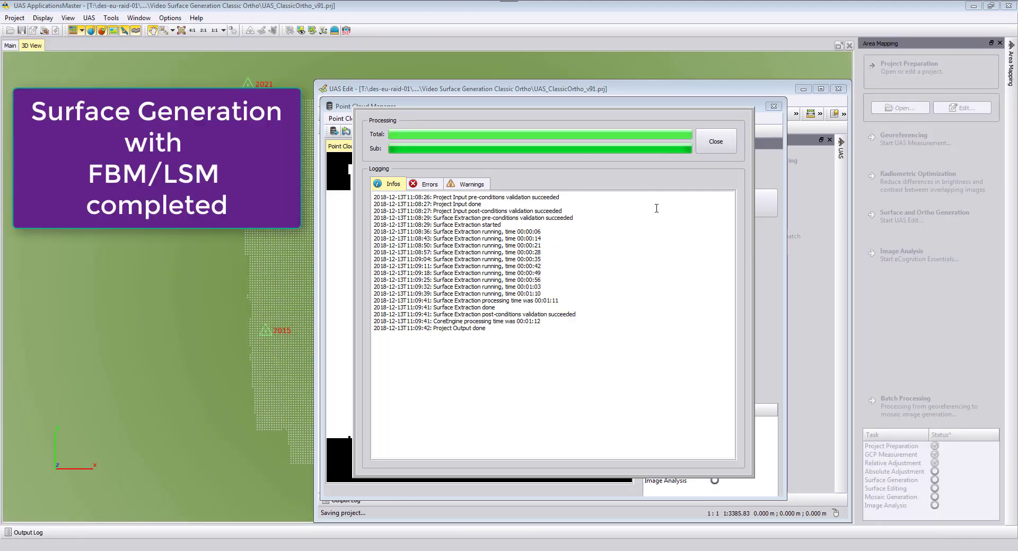
click(711, 146)
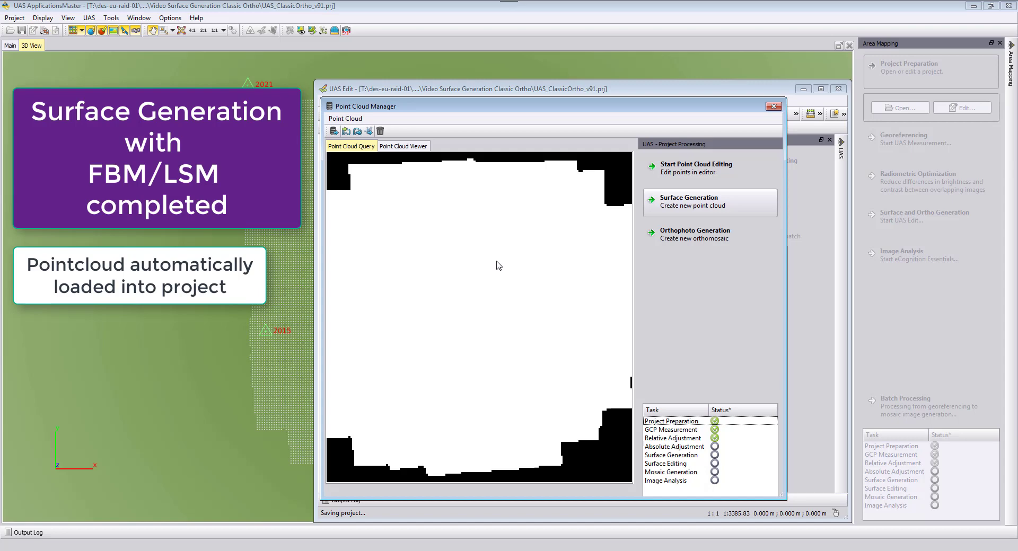
- Switch to the project folder in Windows Explorer and locate the generated pointcloud.las file
click(235, 370)
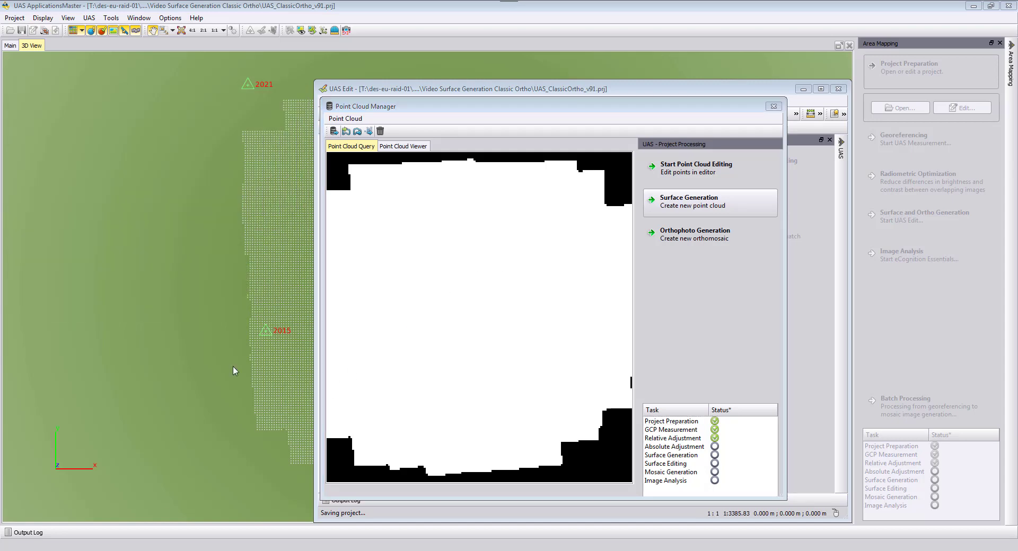
key(alt+Tab)
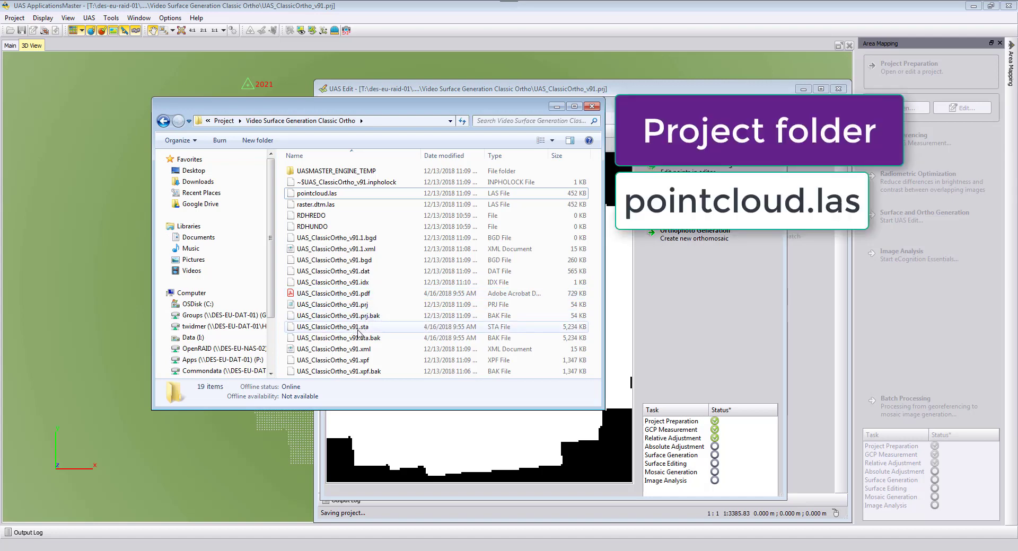
click(361, 305)
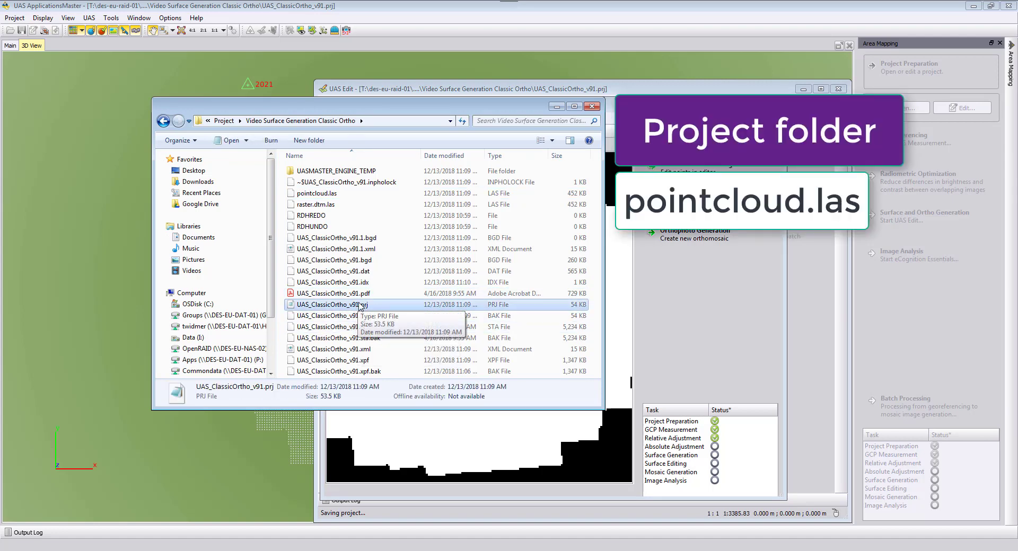
click(323, 196)
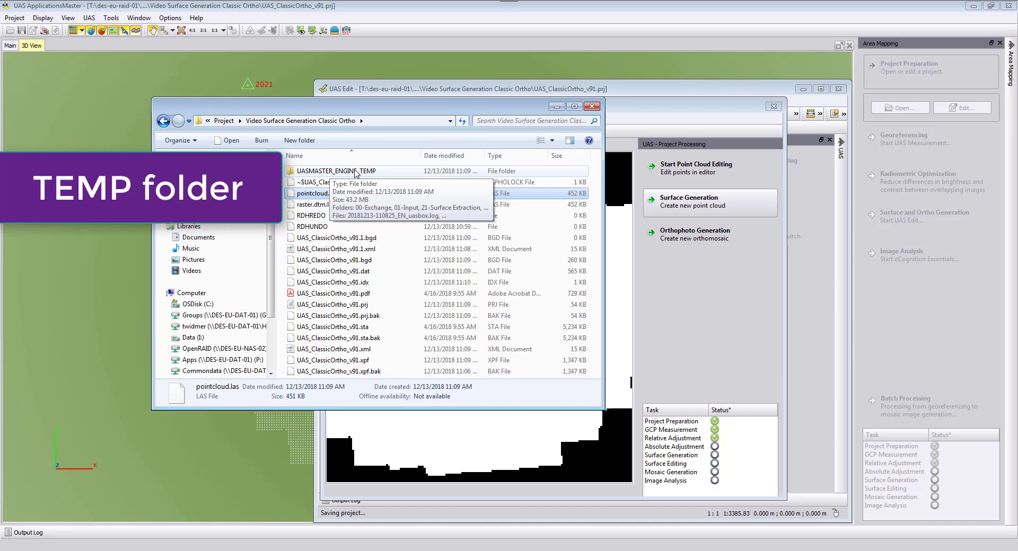
- Check the working directory for UAS engine processing in the UAS ApplicationsMaster preferences, keeping Project directory selected
click(170, 18)
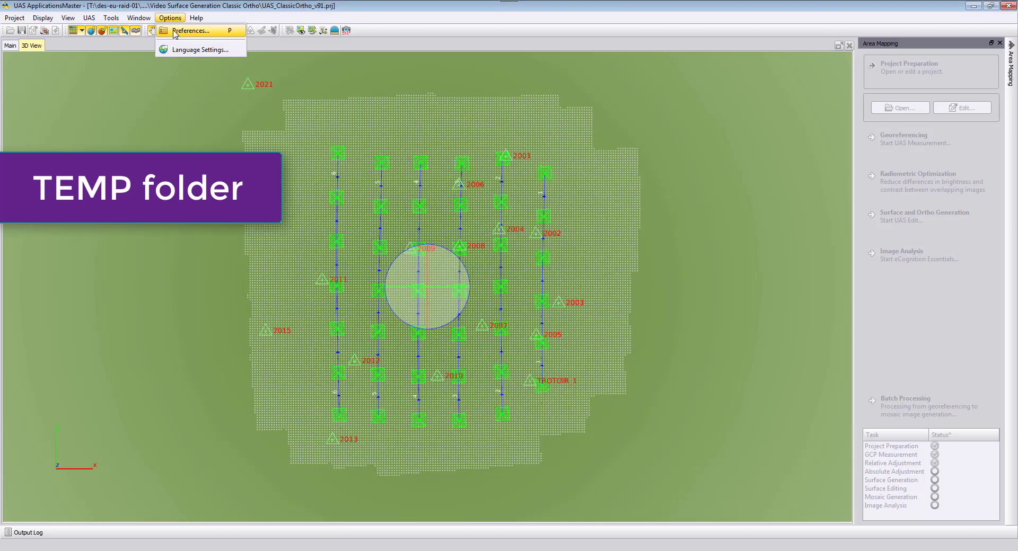
click(183, 31)
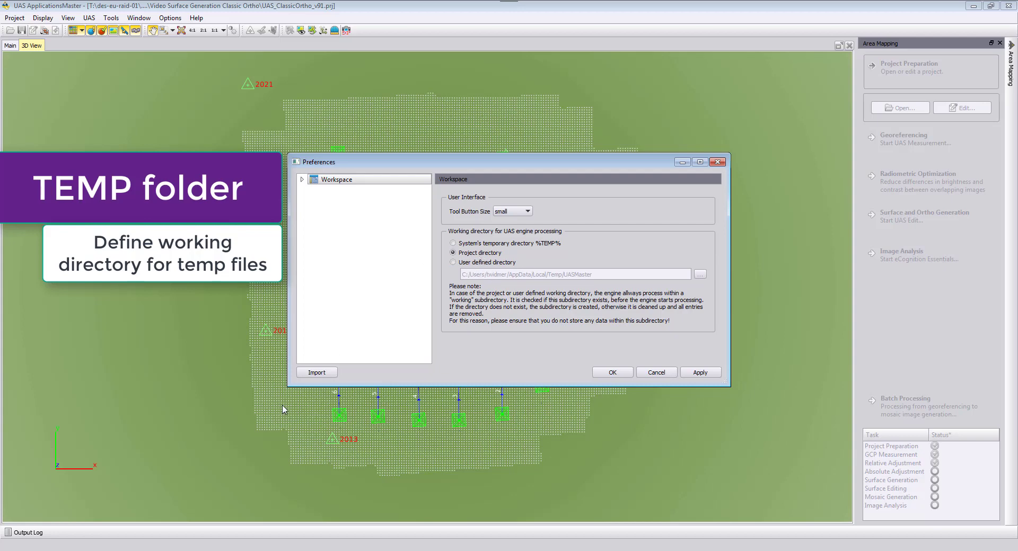
click(600, 374)
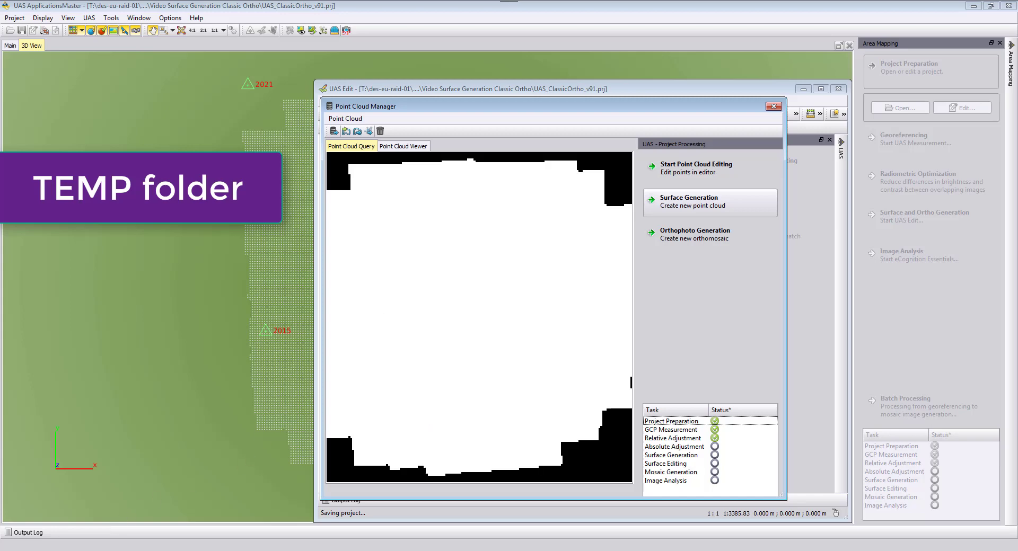
- Switch to Windows Explorer and open UASbox.log from the 21-Surface Extraction folder inside UASMASTER_ENGINE_TEMP
click(68, 550)
double_click(329, 174)
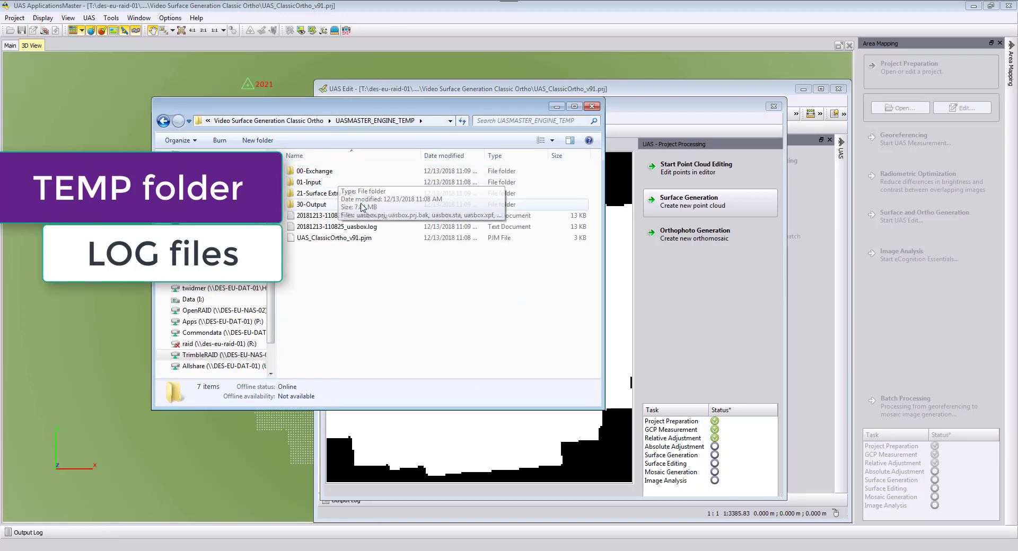
double_click(328, 197)
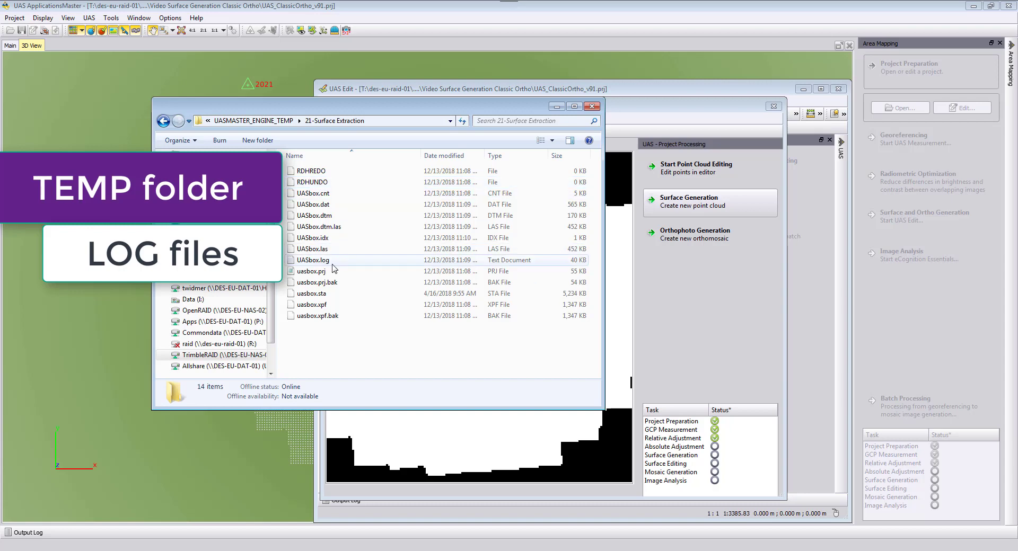
click(316, 263)
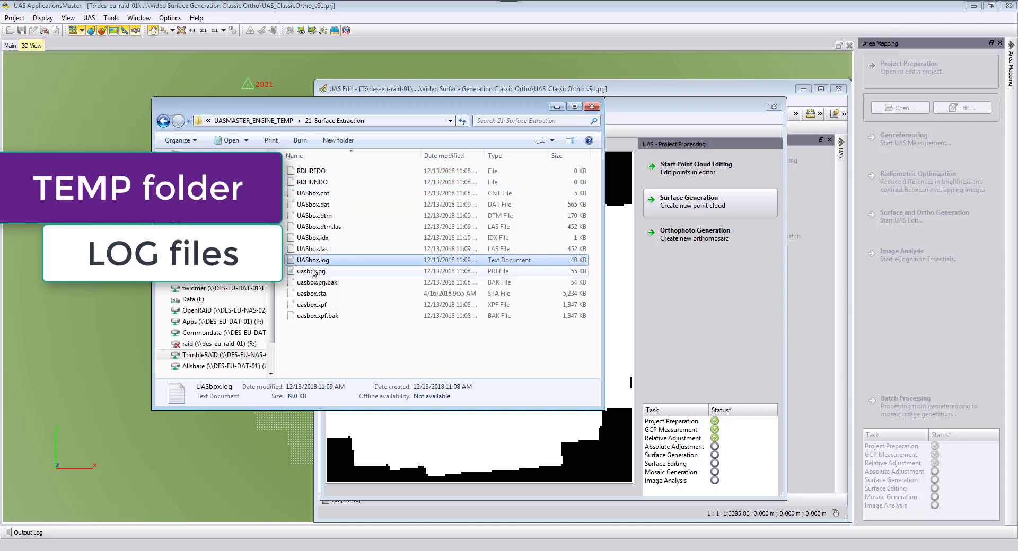
double_click(312, 264)
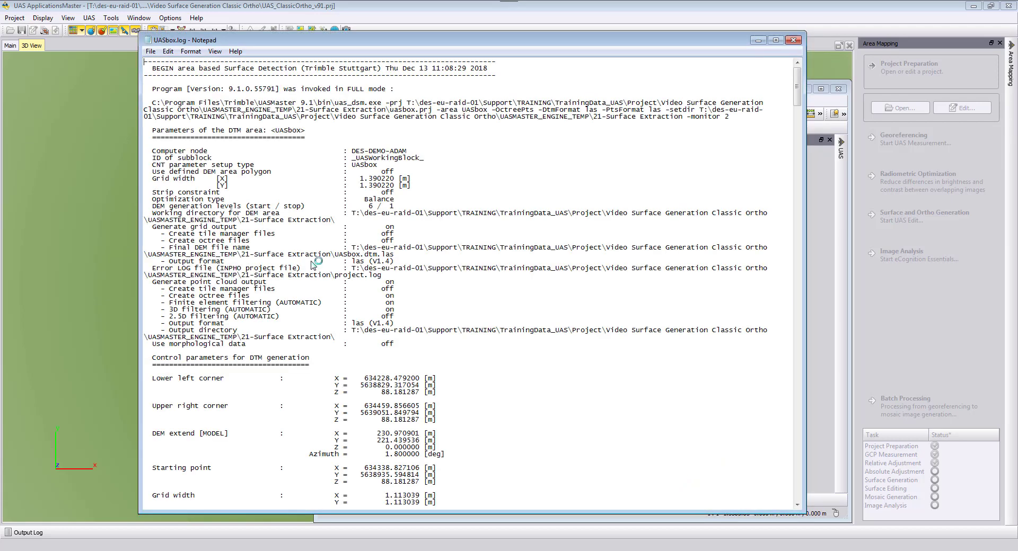
- Examine the theoretical and estimated height accuracy near the end of the log, close it, and view the whole point cloud
drag(796, 85, 786, 449)
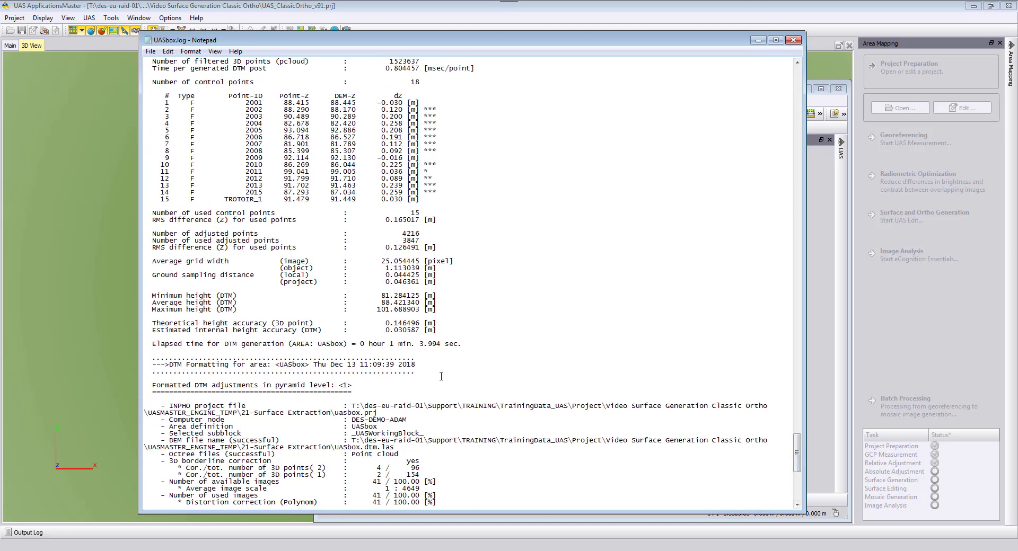
drag(153, 323, 434, 323)
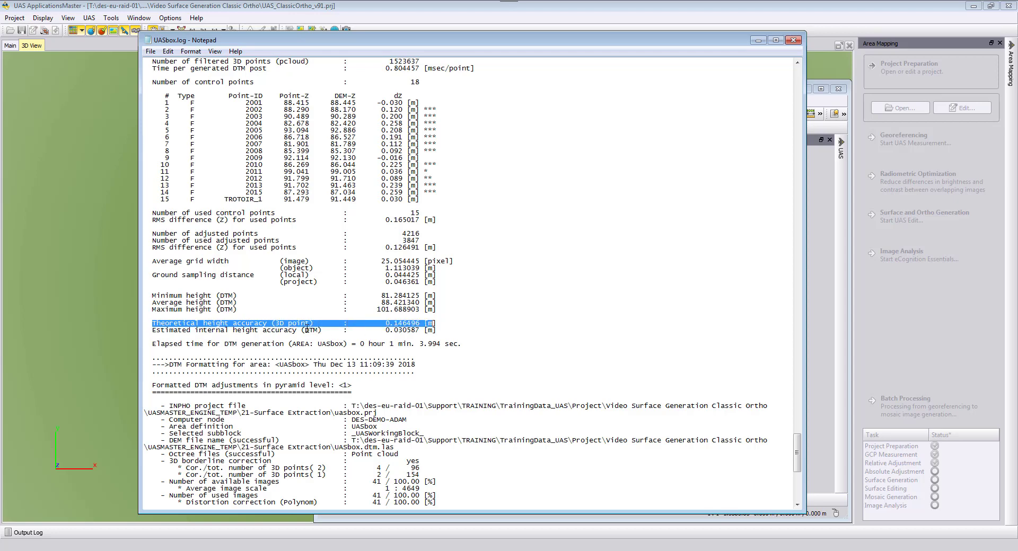
click(386, 323)
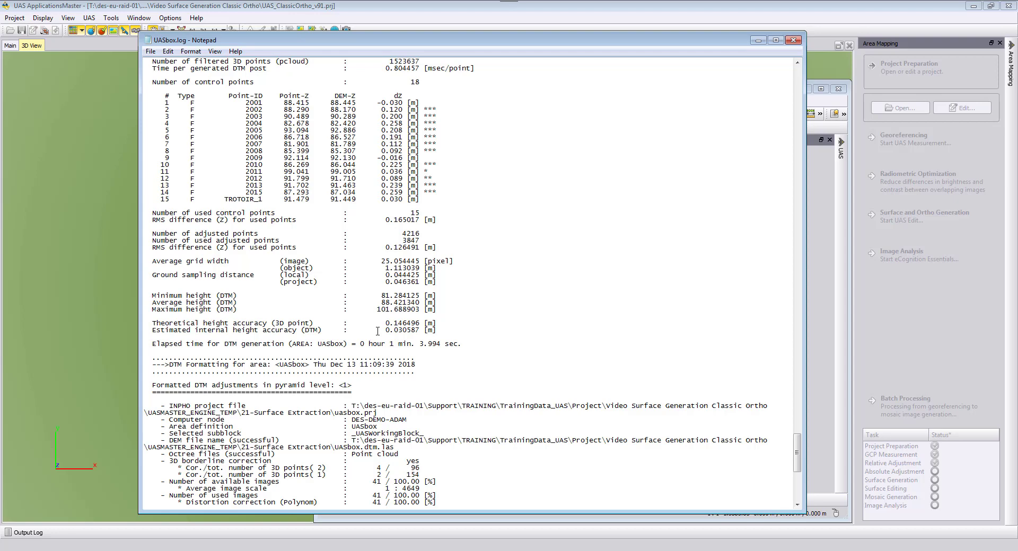
click(792, 39)
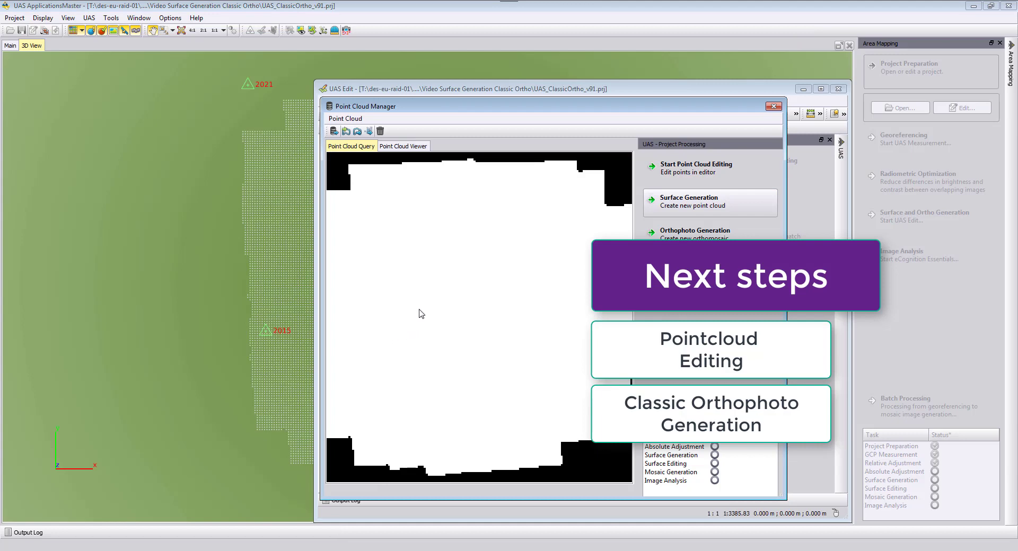
scroll(449, 316, down, 2)
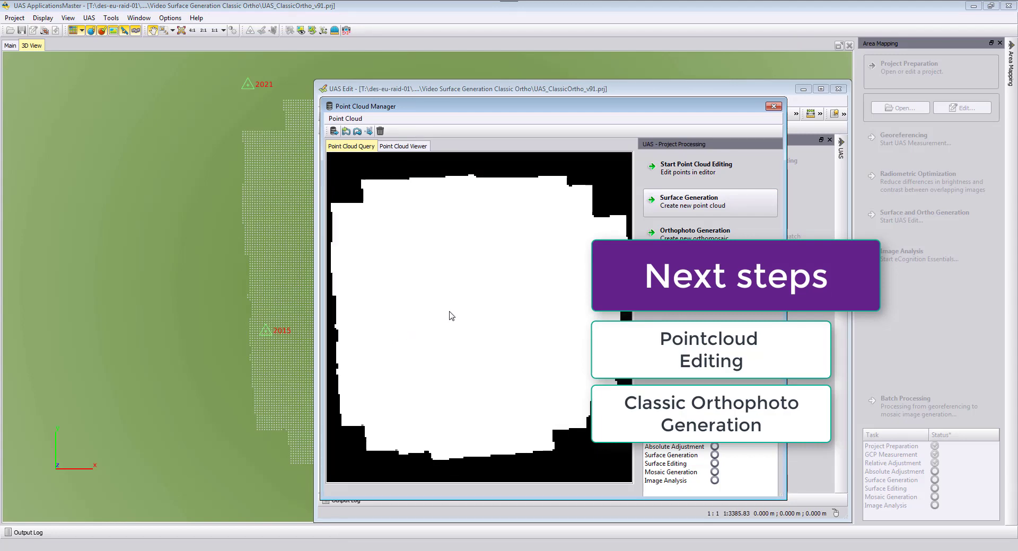